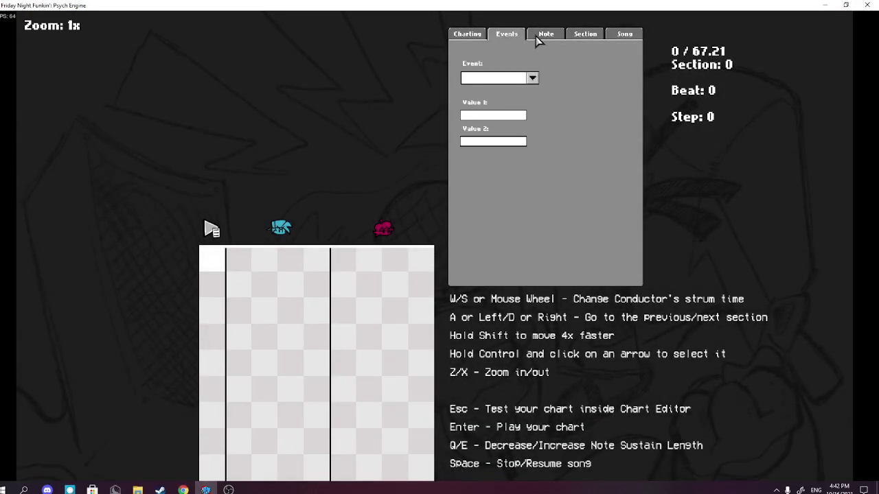
Set the new event's type to Hey!, leaving its values empty.
left_click(508, 81)
left_click(496, 106)
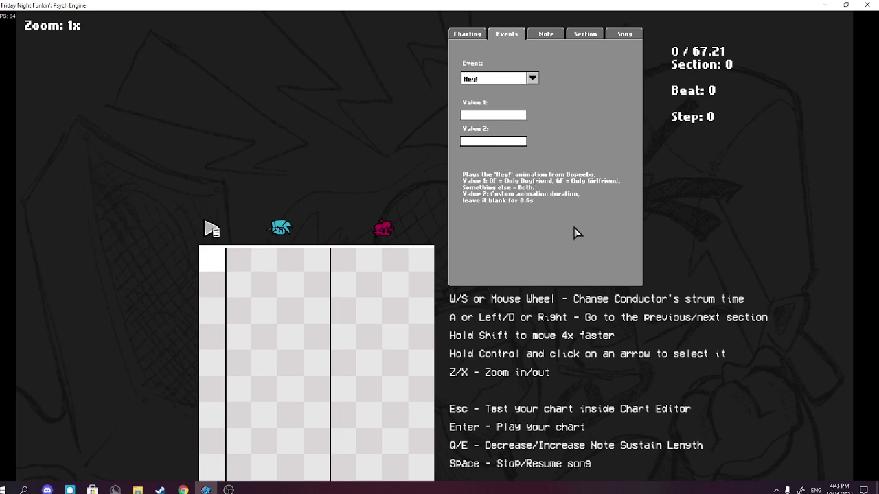
Place a '2. Hey!'-type note in the down lane at 600 ms.
left_click(547, 34)
left_click(493, 115)
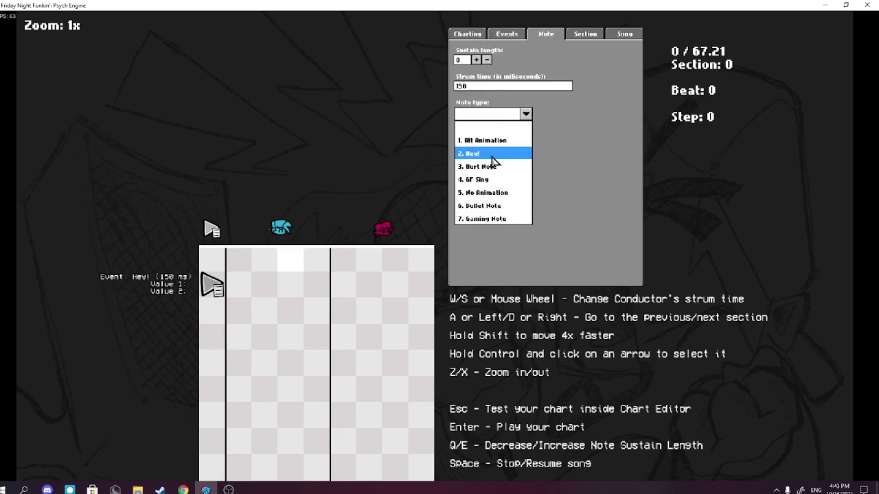
left_click(481, 151)
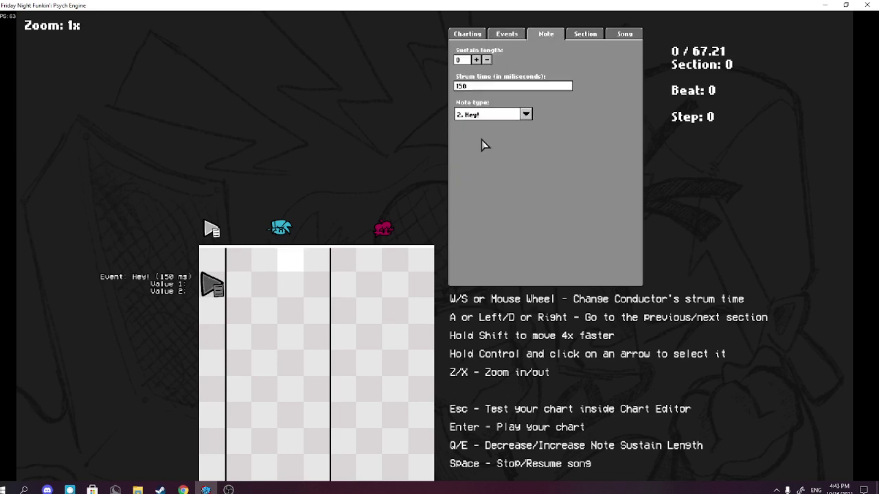
left_click(278, 364, "ctrl")
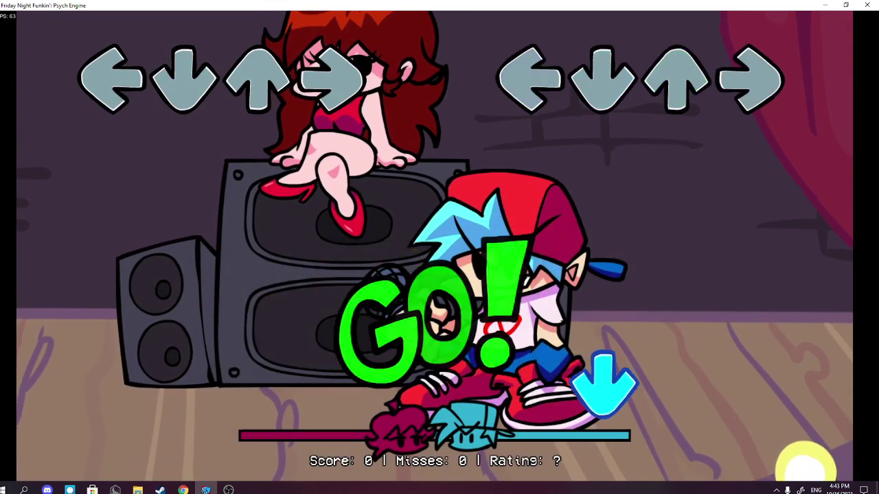
Hit the down Hey! note during the playtest.
key("Down")
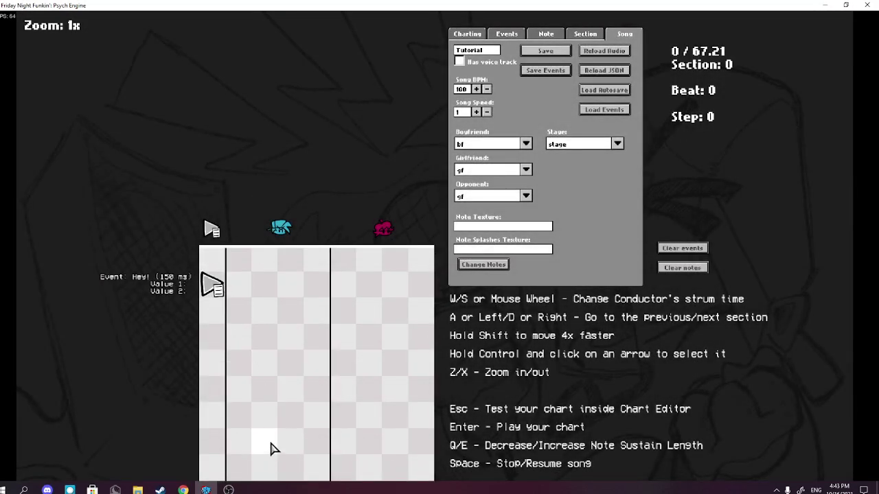
scroll(265, 439, "down", 3)
scroll(275, 399, "down", 3)
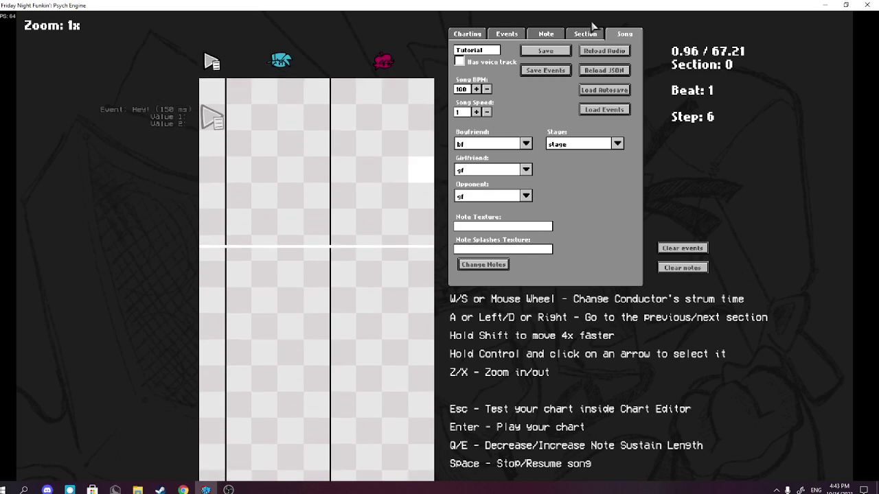
Set the note type to '2. Hey!' and place an up note further into the chart.
left_click(547, 34)
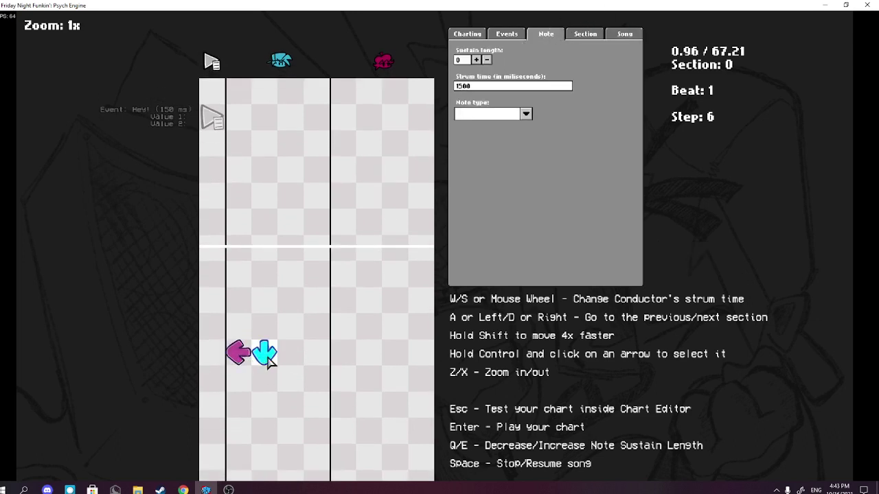
left_click(499, 115)
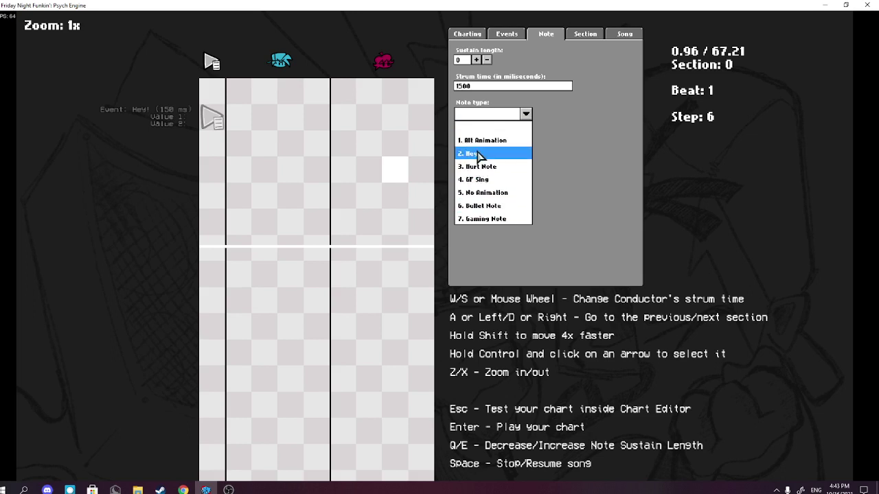
left_click(481, 154)
left_click(290, 353)
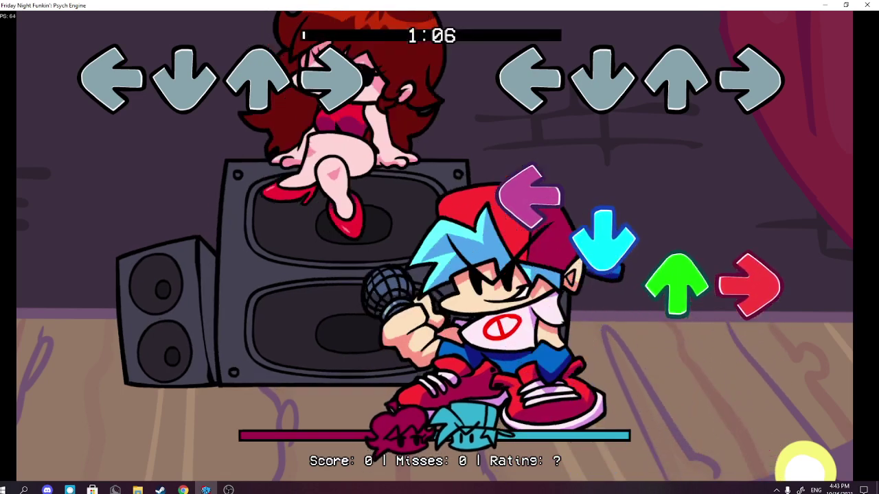
Hit the incoming left, down, up and right notes without a miss.
key("Left")
key("Down")
key("Up")
key("Right")
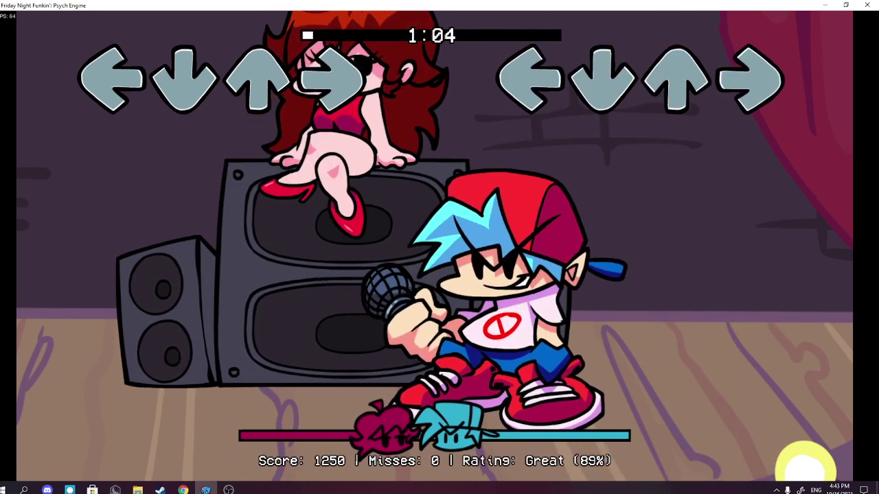